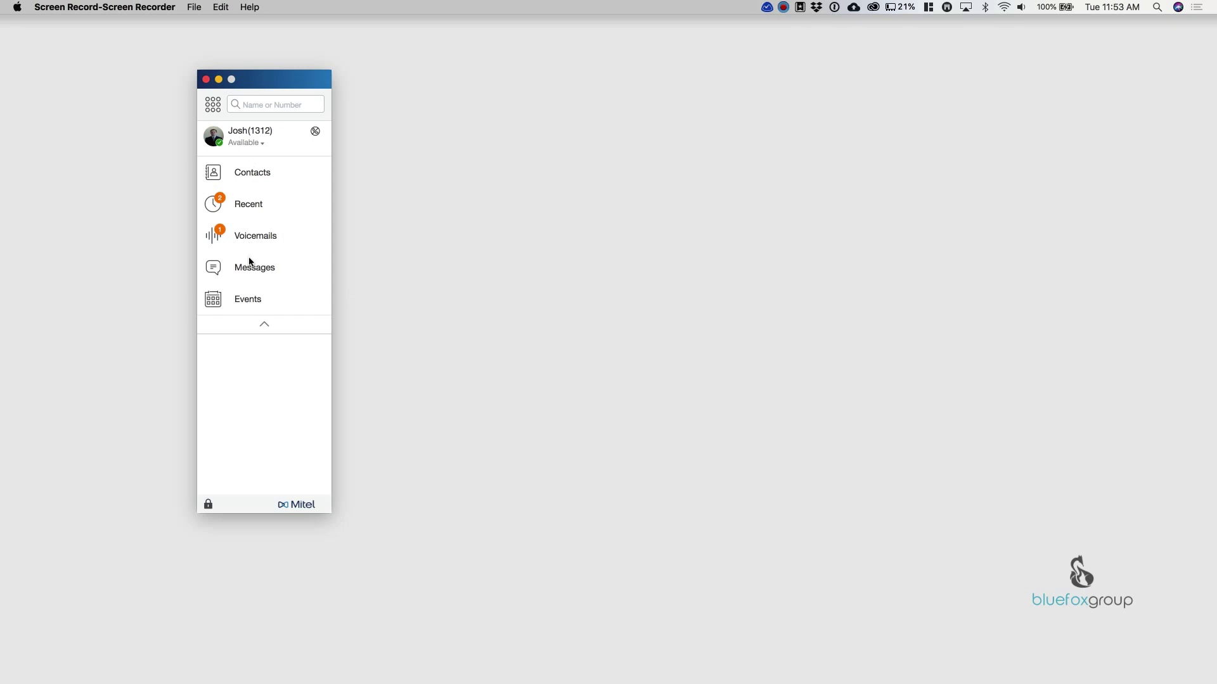
Open Voicemails and expand the newest unheard 9-second message from April 23, 2018
click(264, 324)
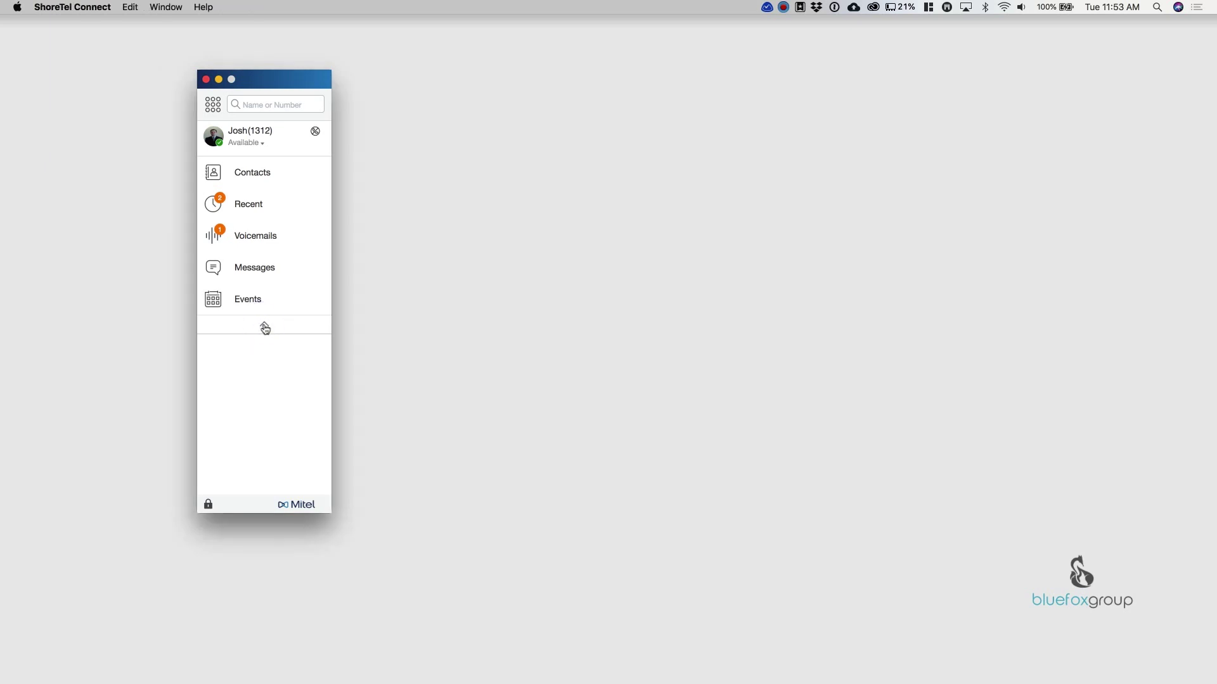
click(264, 324)
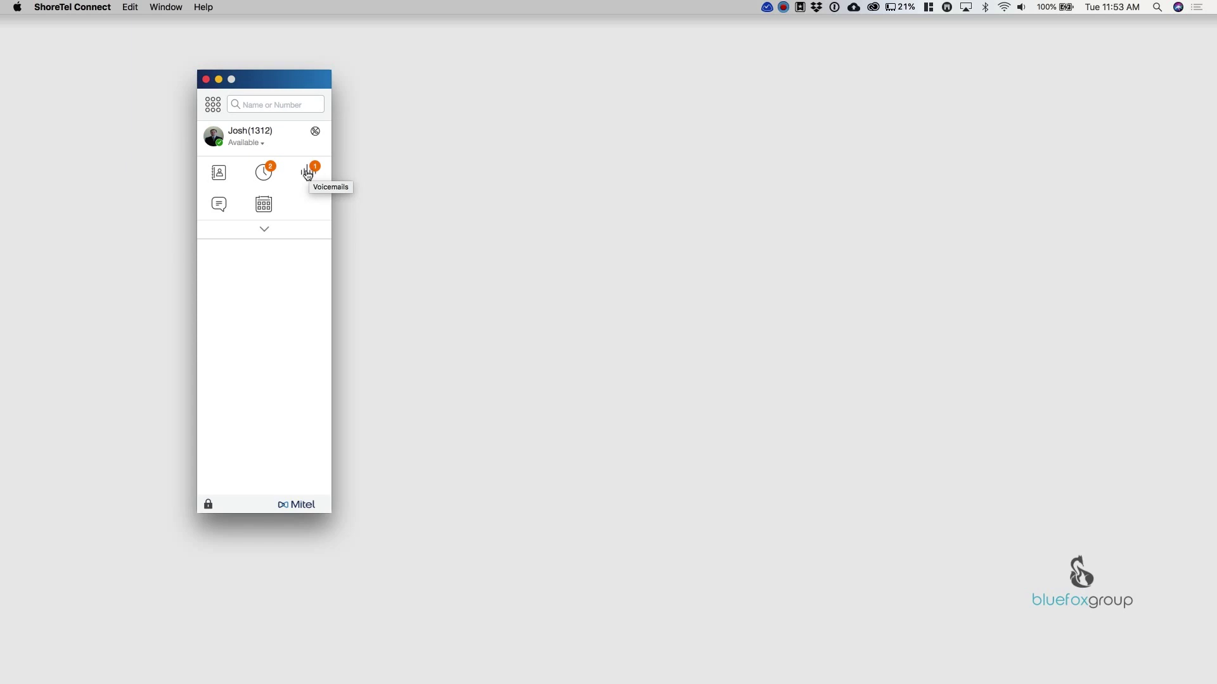
click(264, 231)
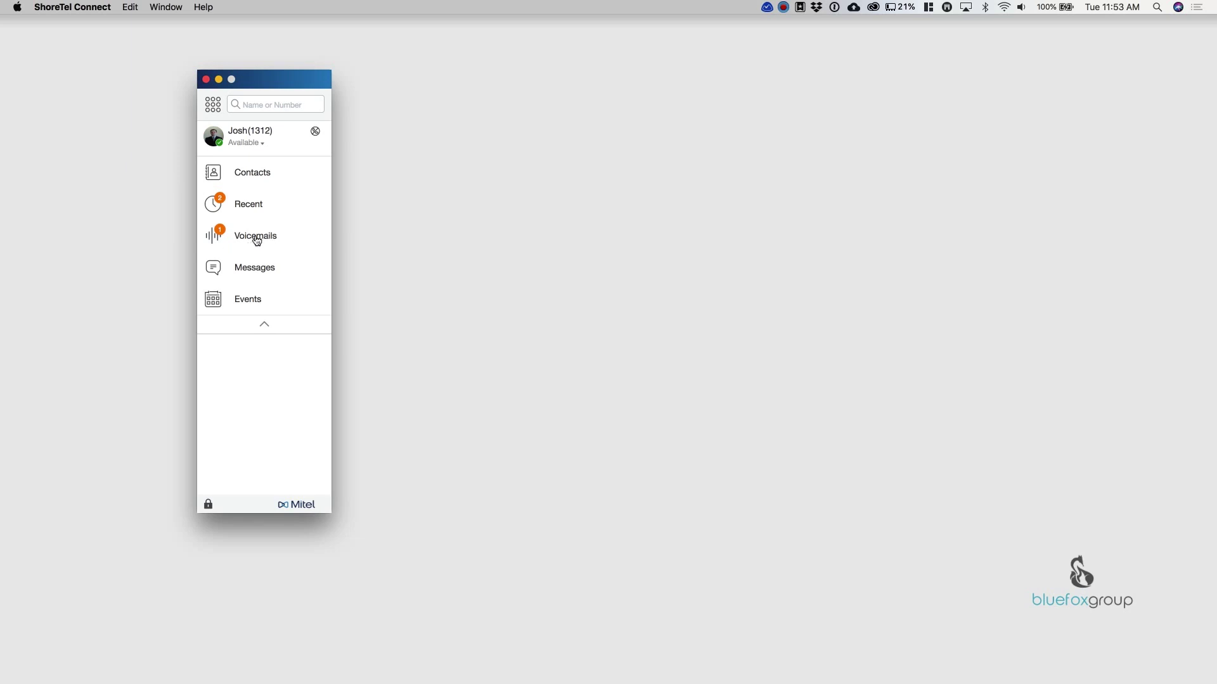
click(260, 240)
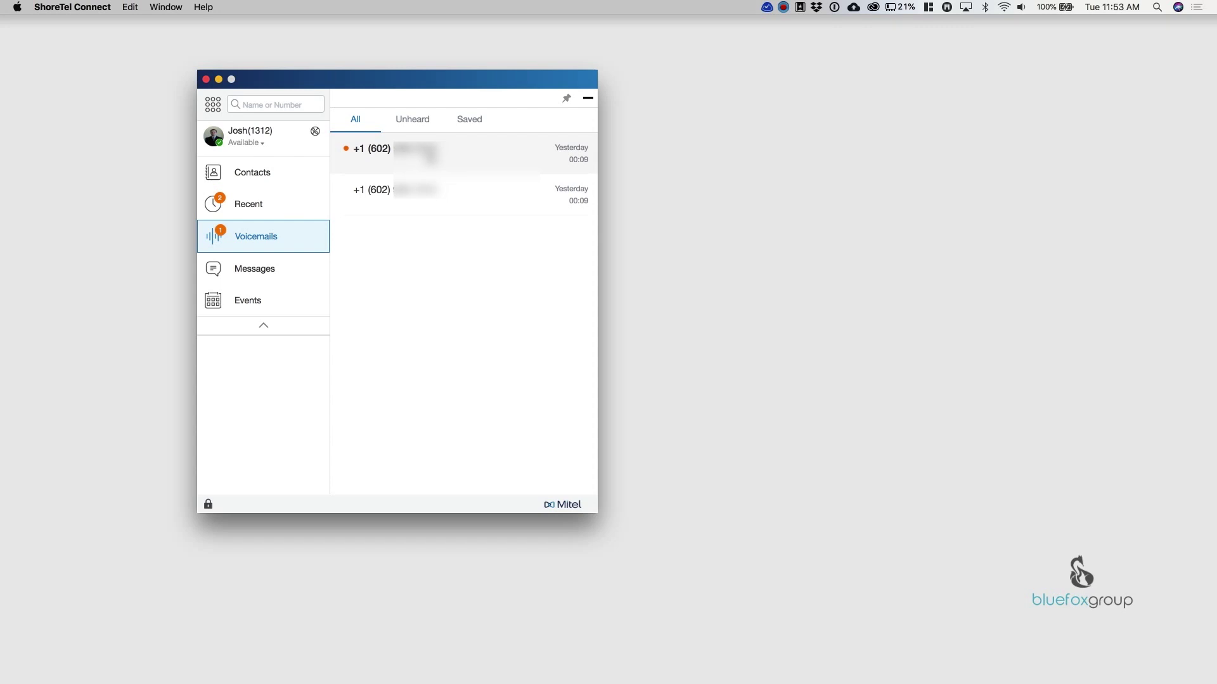
click(431, 154)
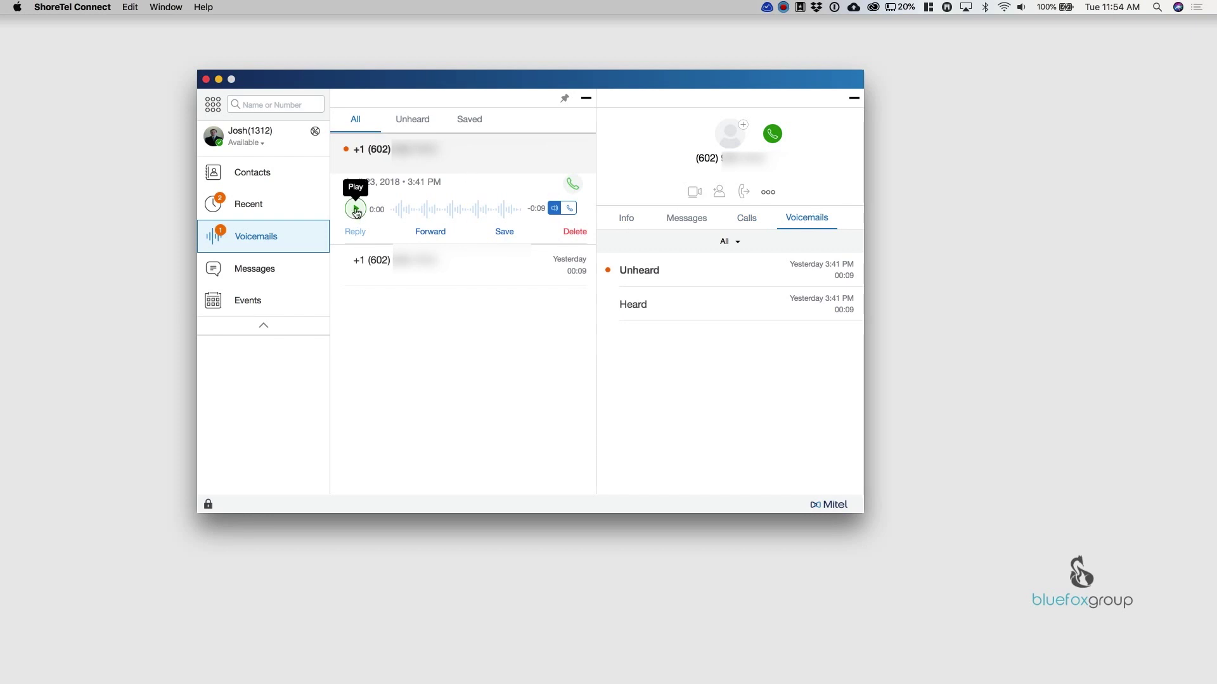
Play and pause the unheard 9-second voicemail, then route voicemail playback to the deskphone
click(356, 211)
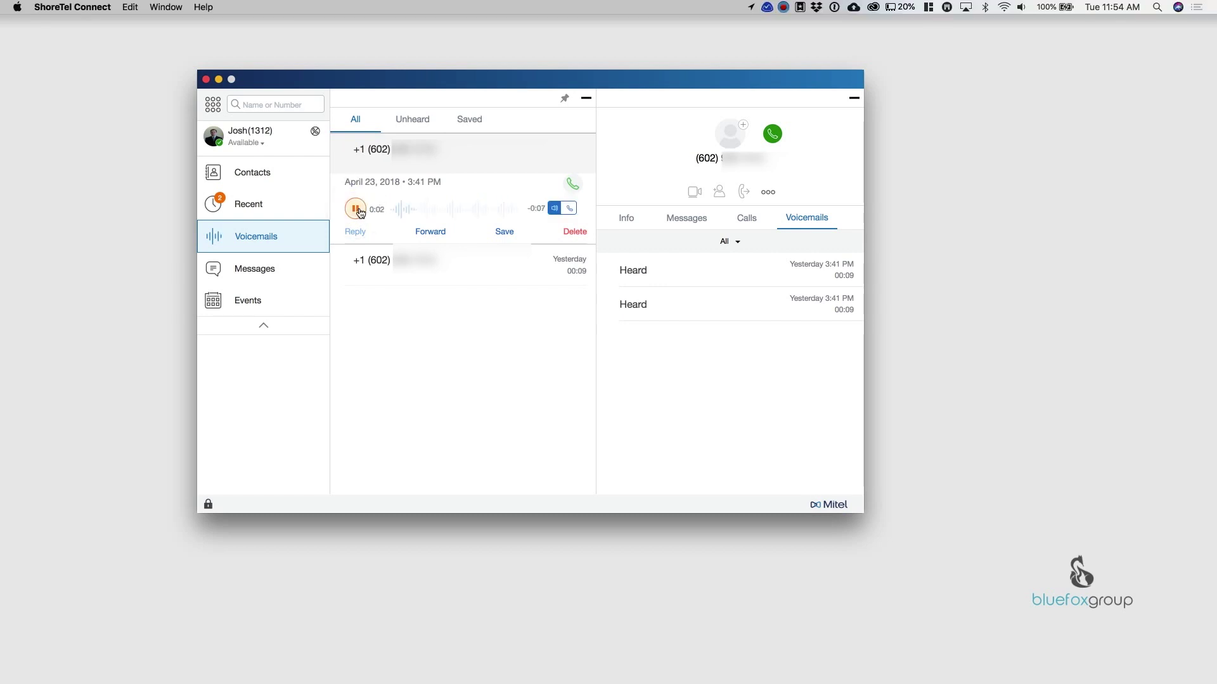
click(357, 210)
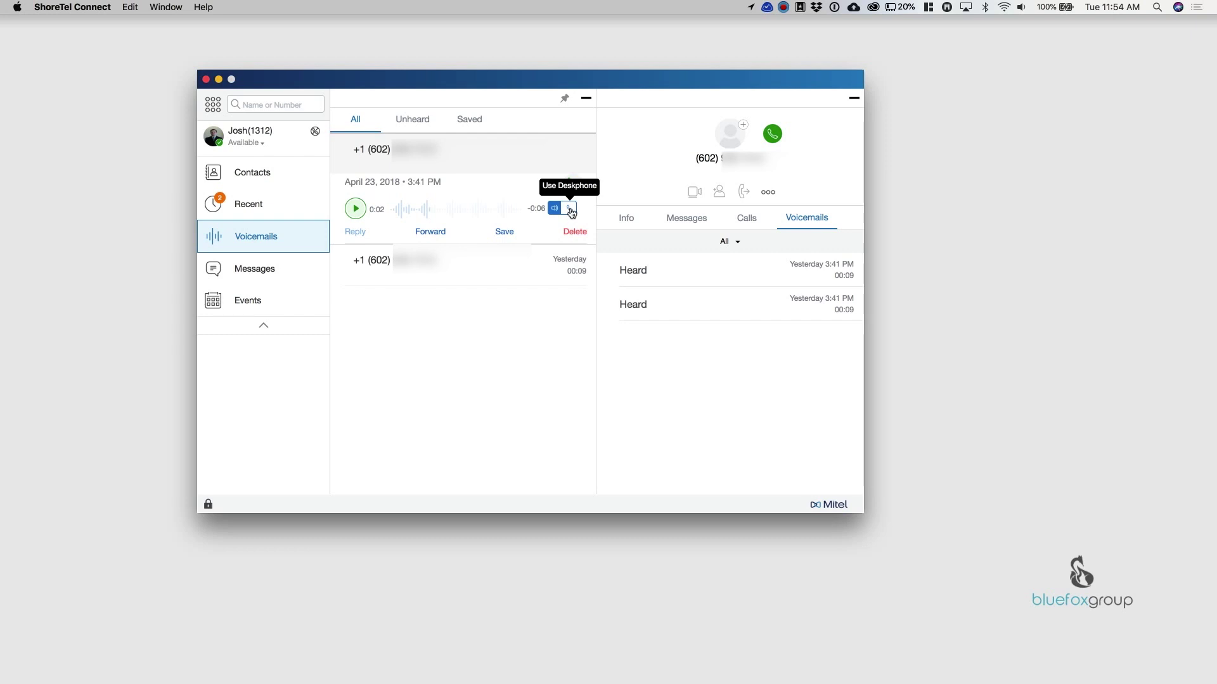
click(570, 213)
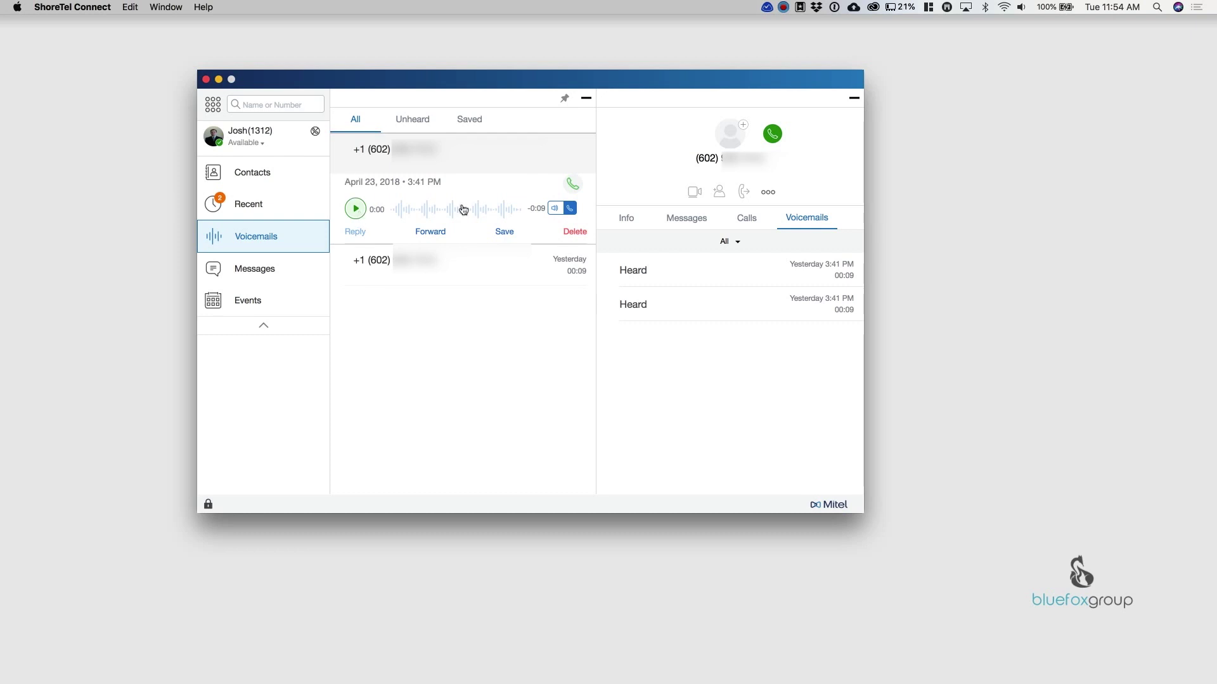
Switch playback back to the computer speaker, then call the caller back and hang up
click(555, 208)
click(572, 185)
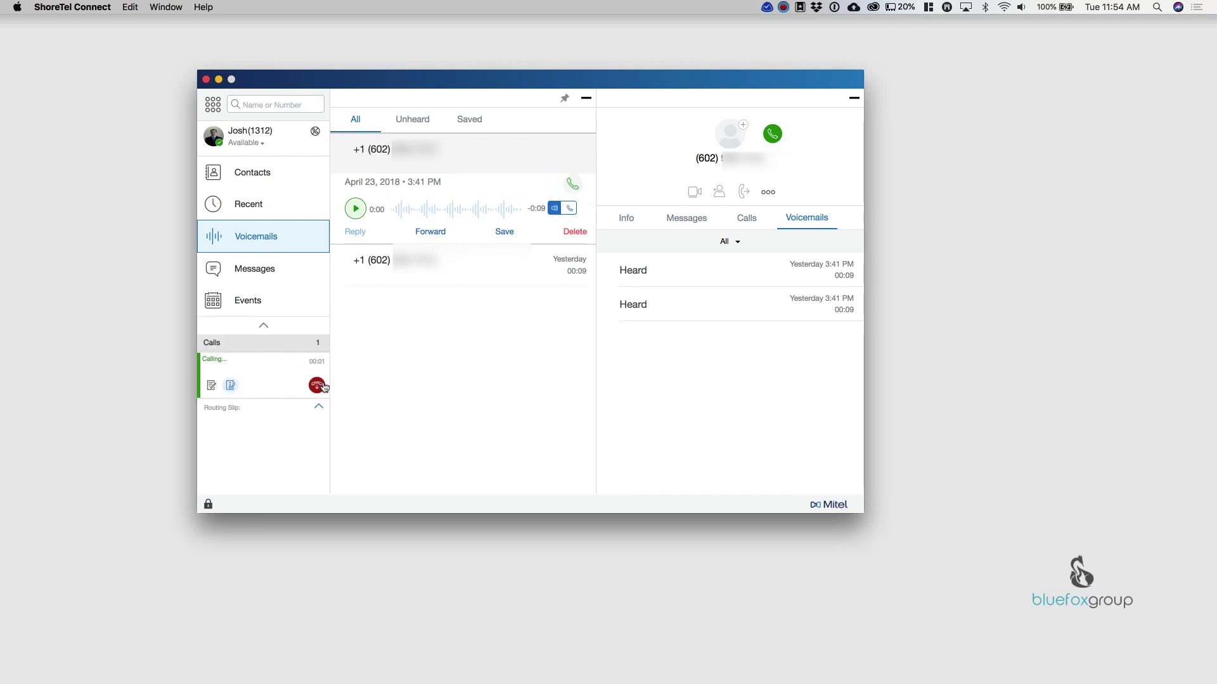
click(318, 386)
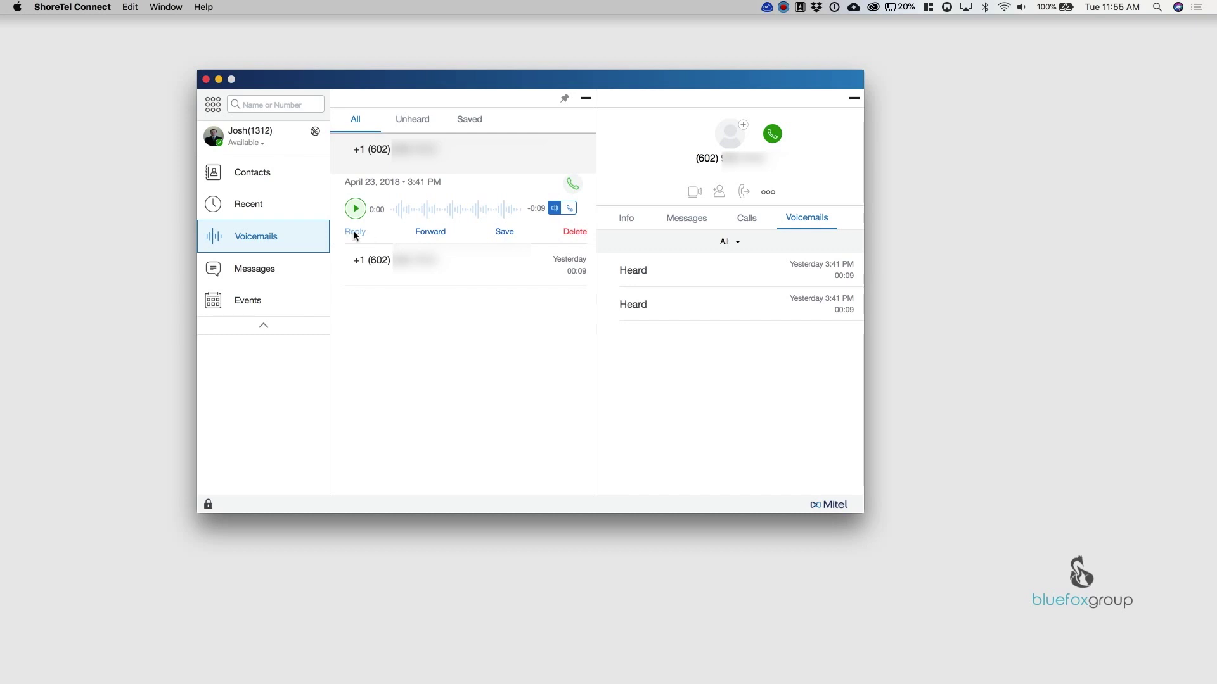
Forward the voicemail to Demo One, marked Urgent with a receipt requested
click(433, 236)
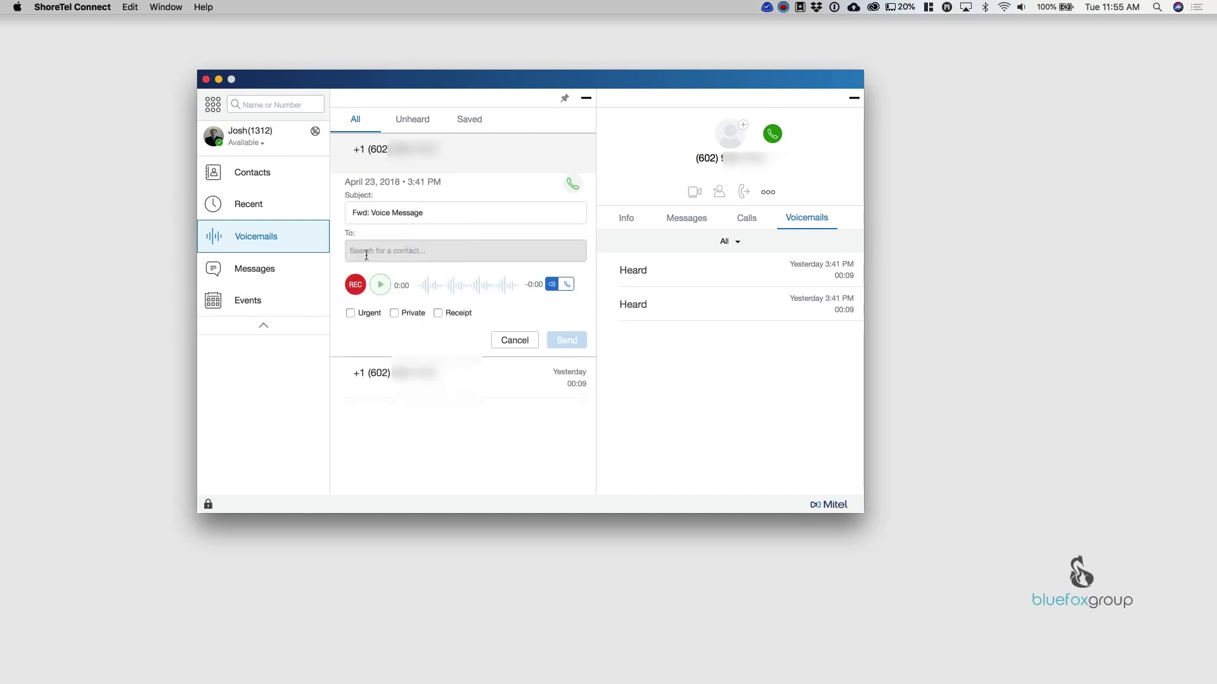
click(382, 251)
text(demo)
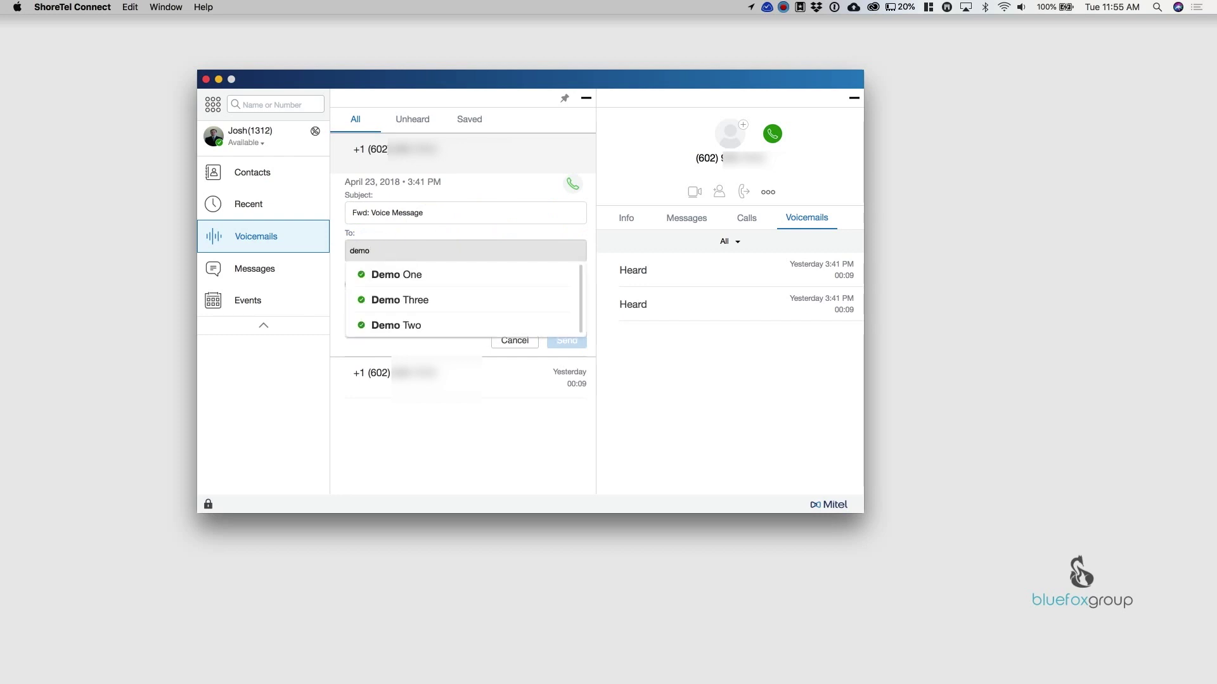
click(404, 275)
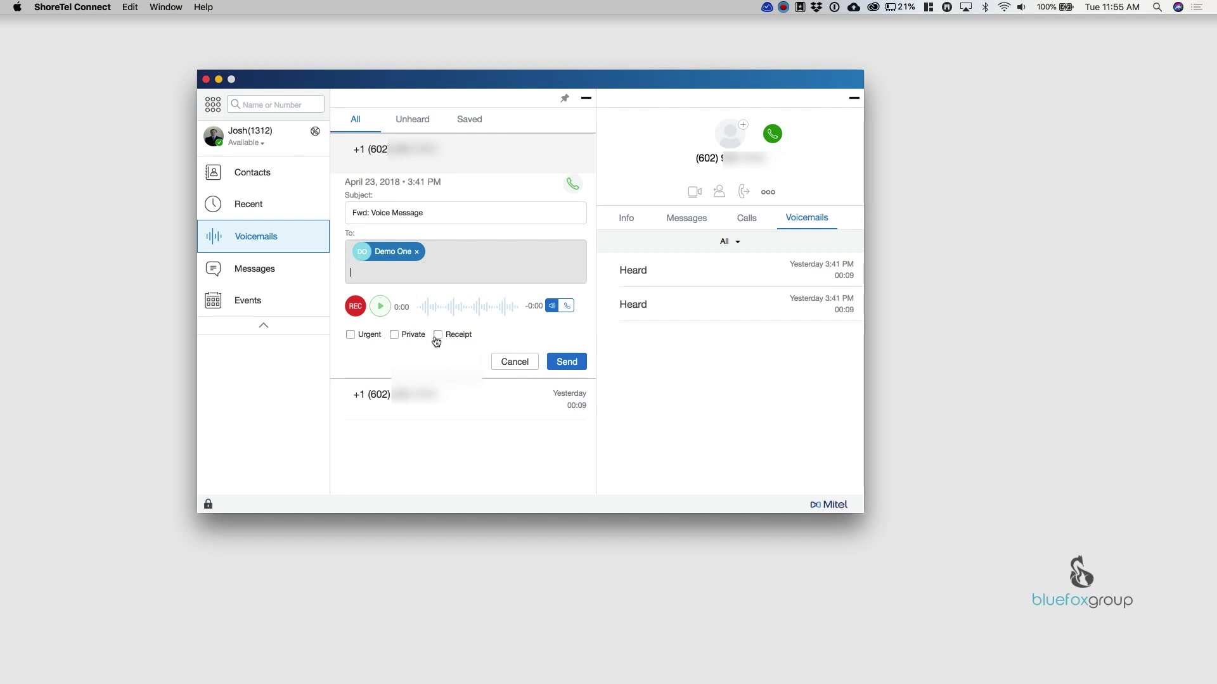
click(350, 334)
click(437, 335)
click(567, 362)
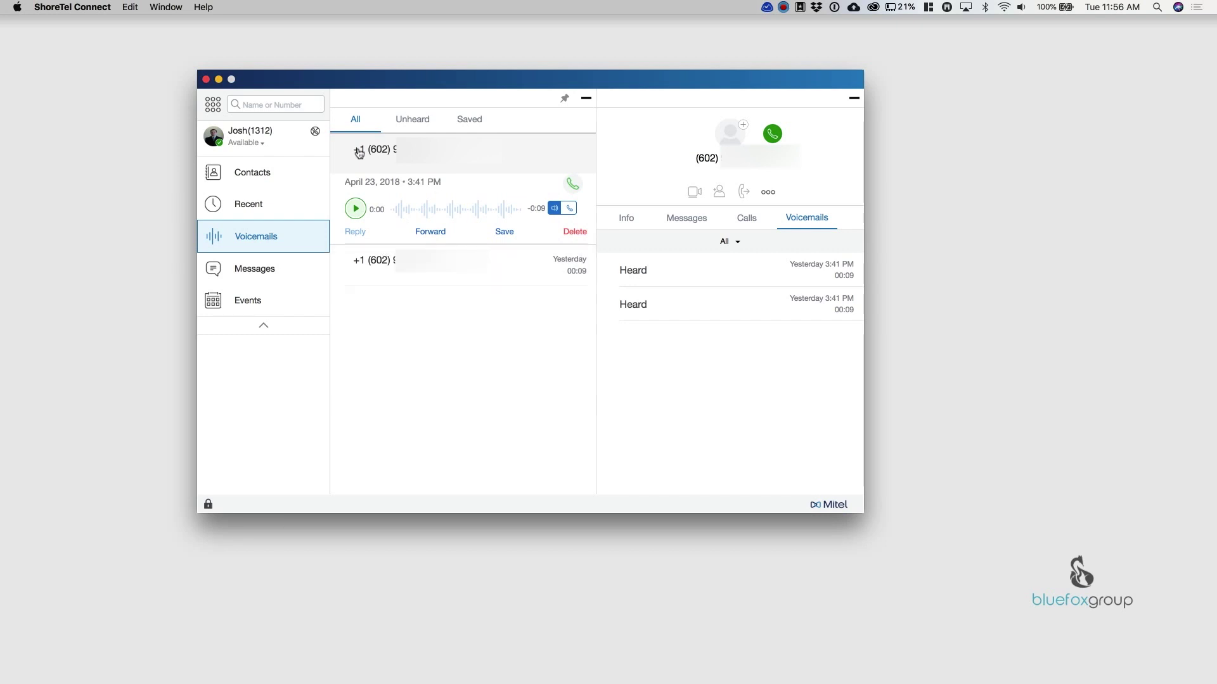
Save the open voicemail, then delete the second voicemail
click(509, 232)
click(489, 265)
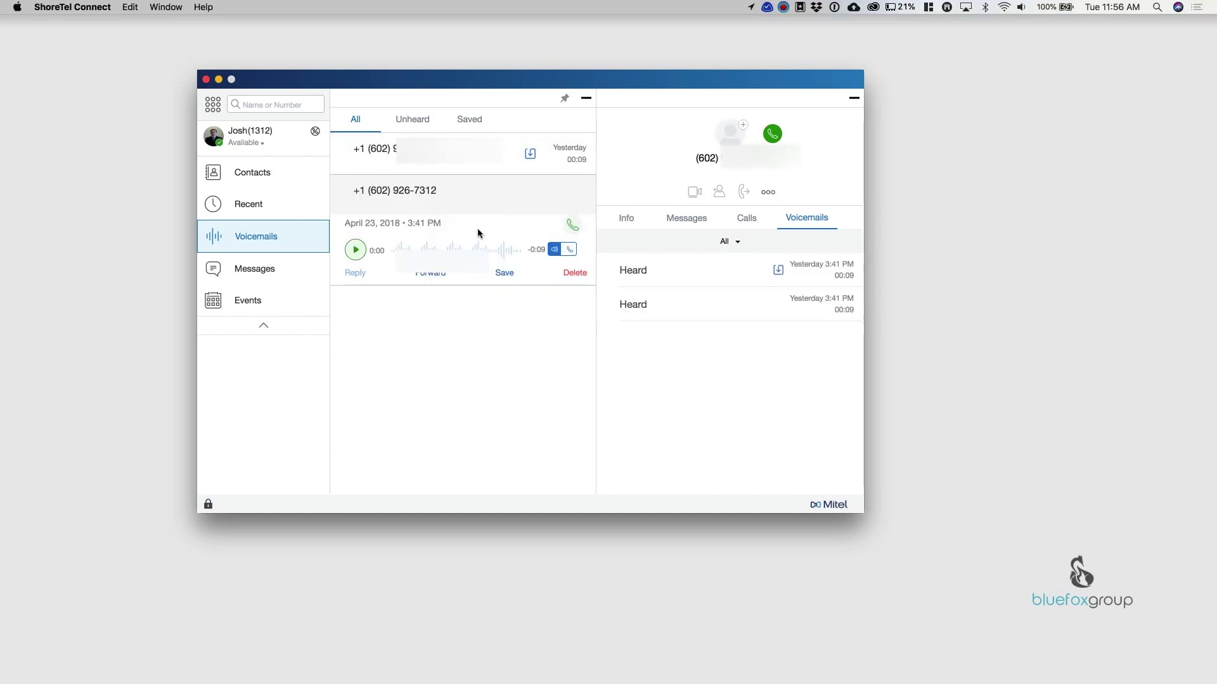
click(575, 273)
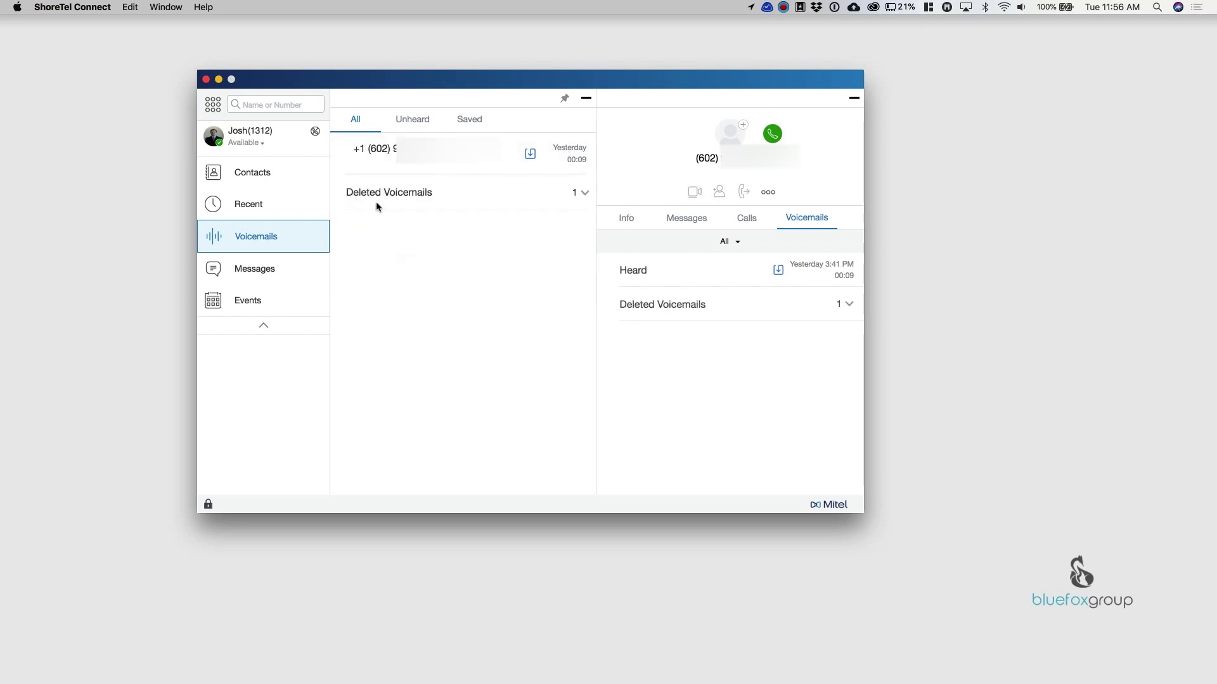
Restore the deleted voicemail from the Deleted Voicemails group to the main list
click(585, 193)
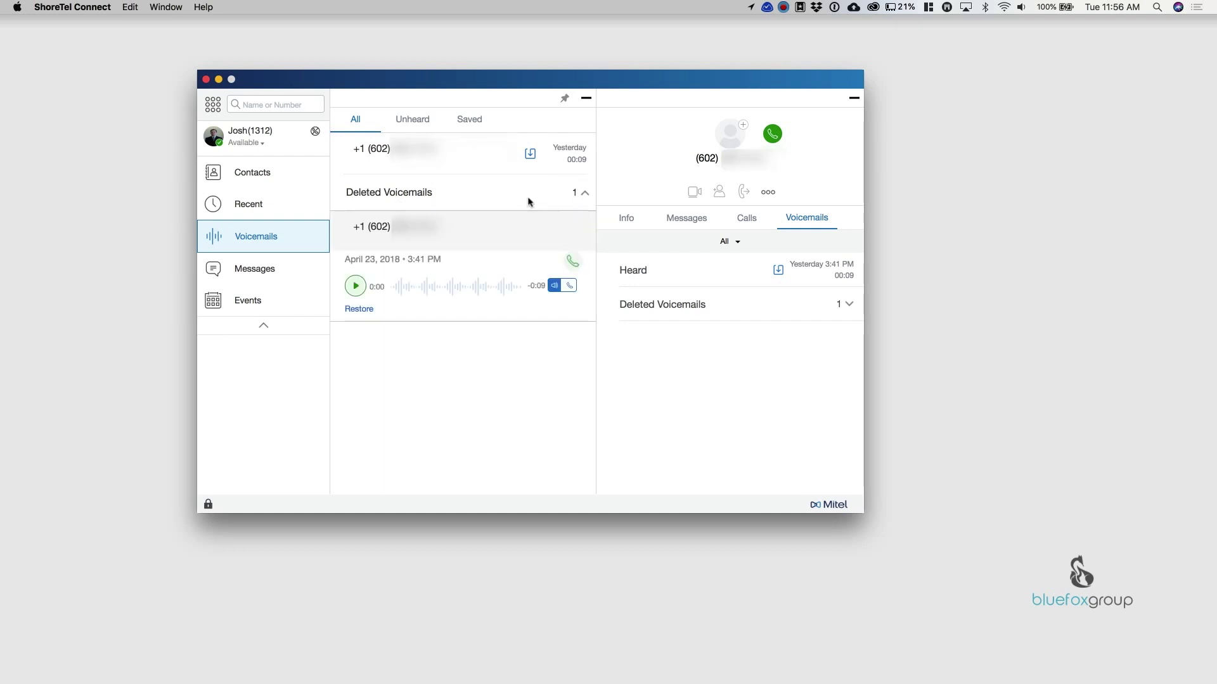
click(584, 195)
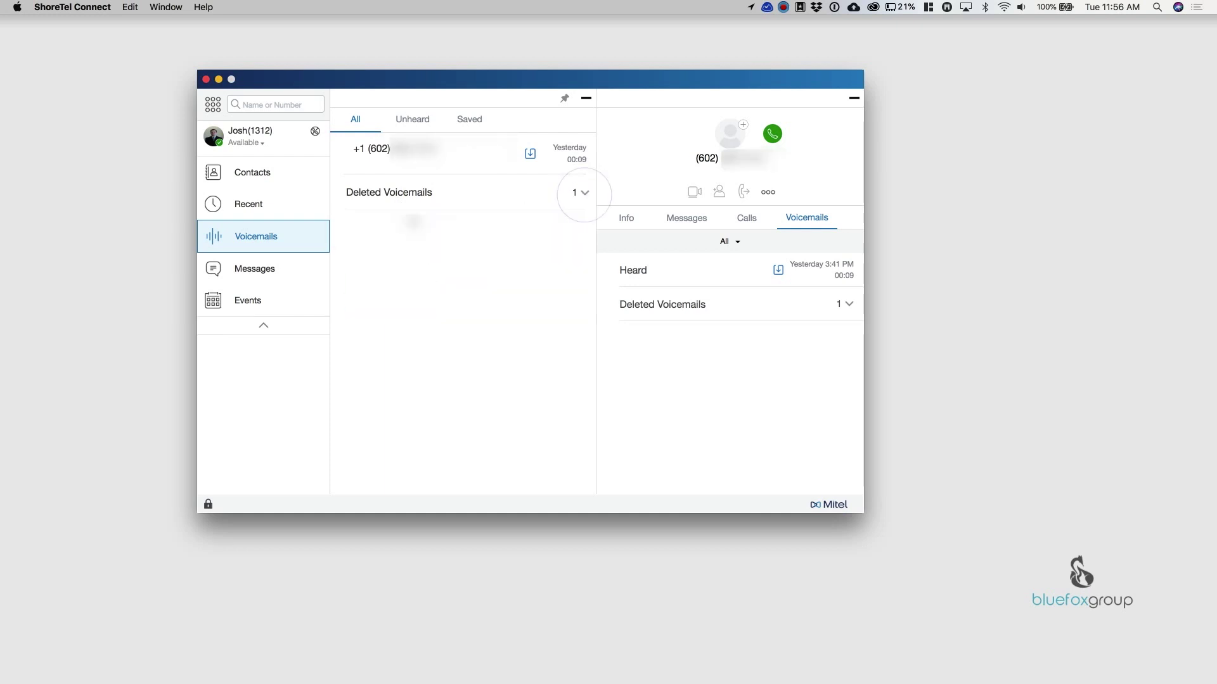
click(584, 195)
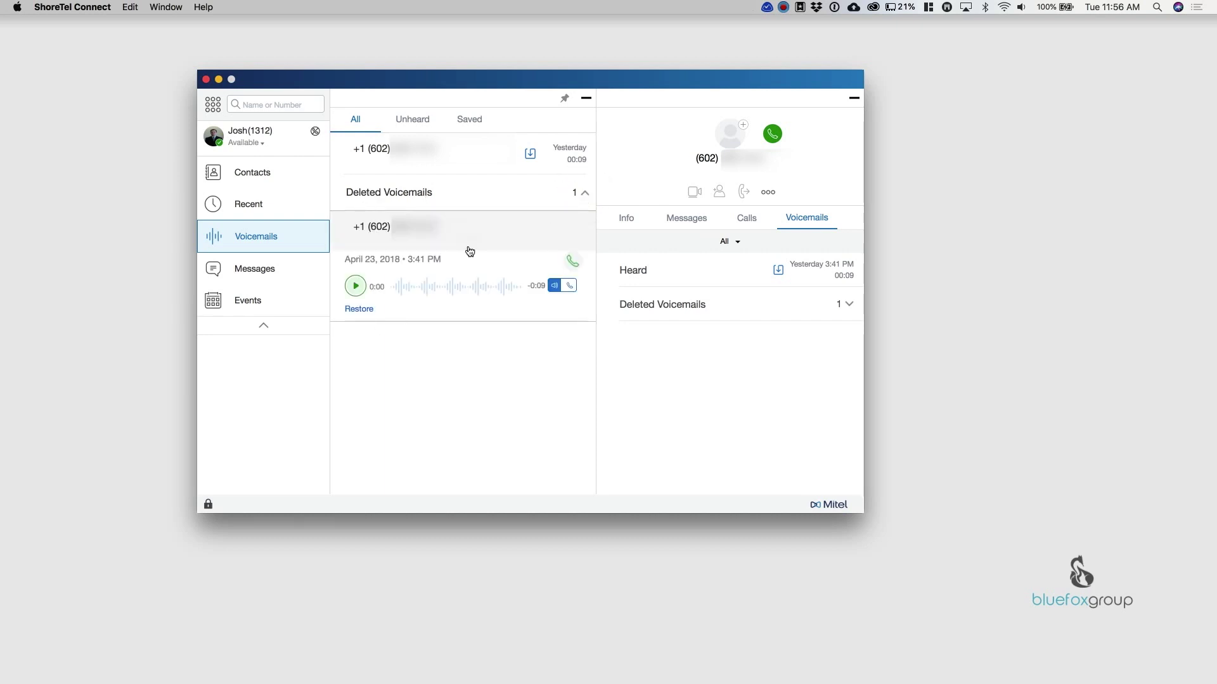
click(366, 311)
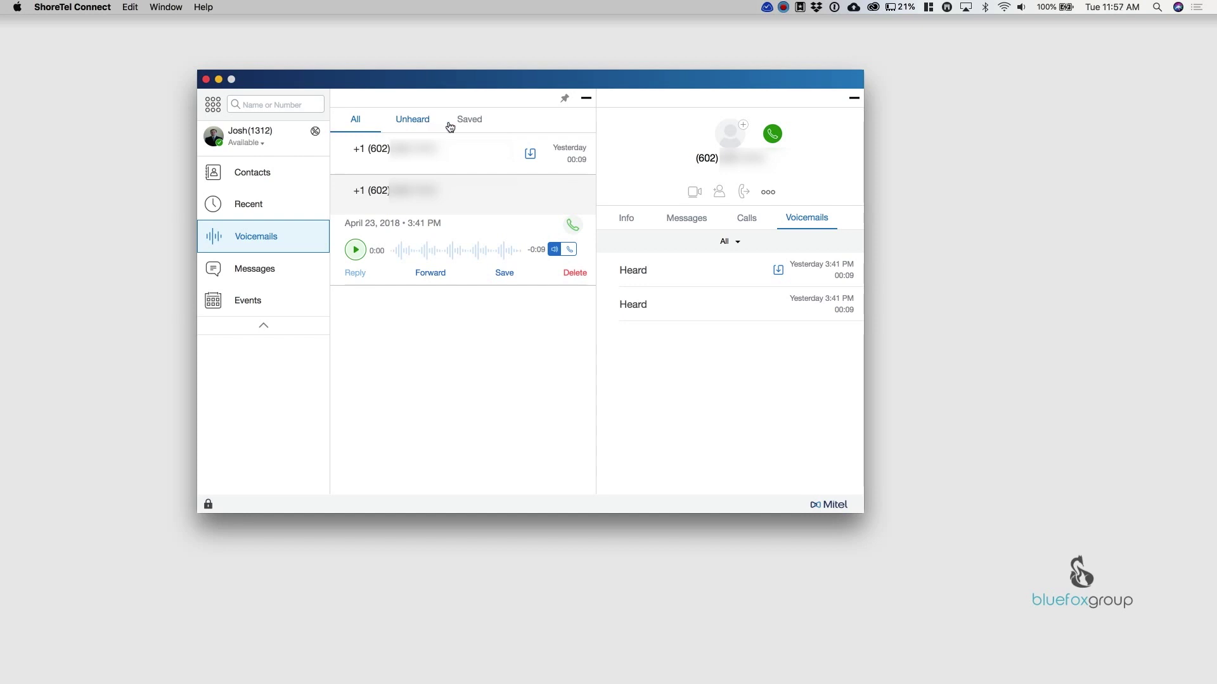
Check the Unheard, Saved and All voicemail filters, then collapse the contact details panel
click(414, 123)
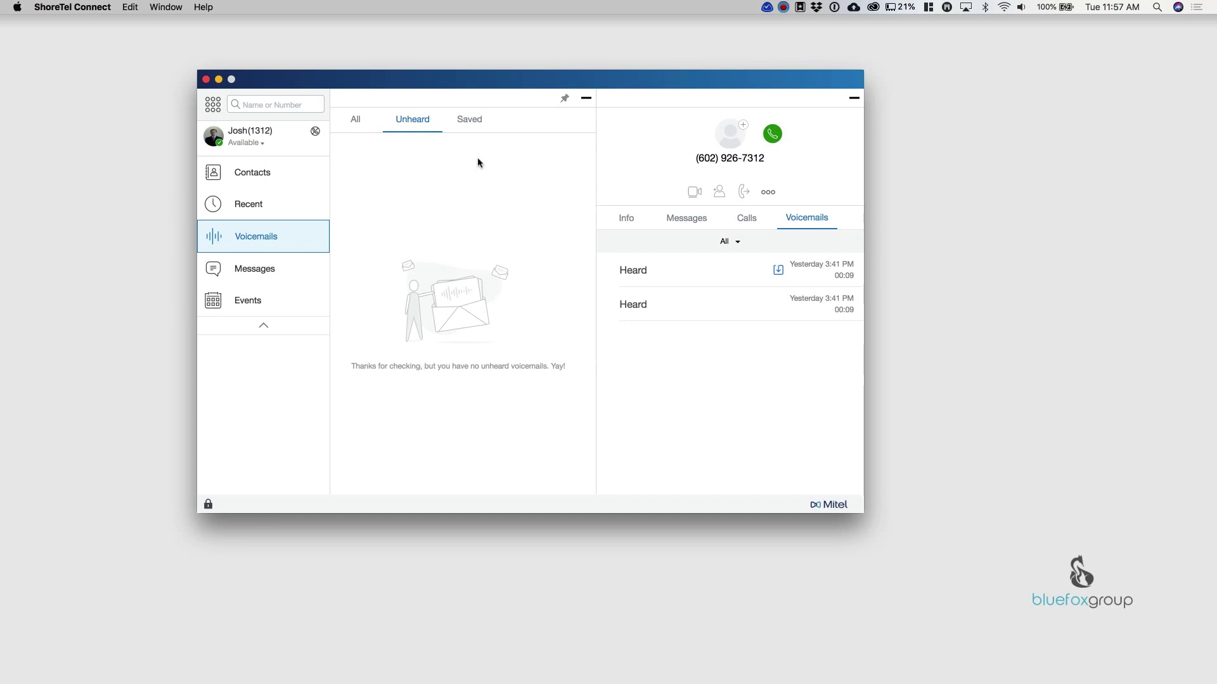
click(473, 123)
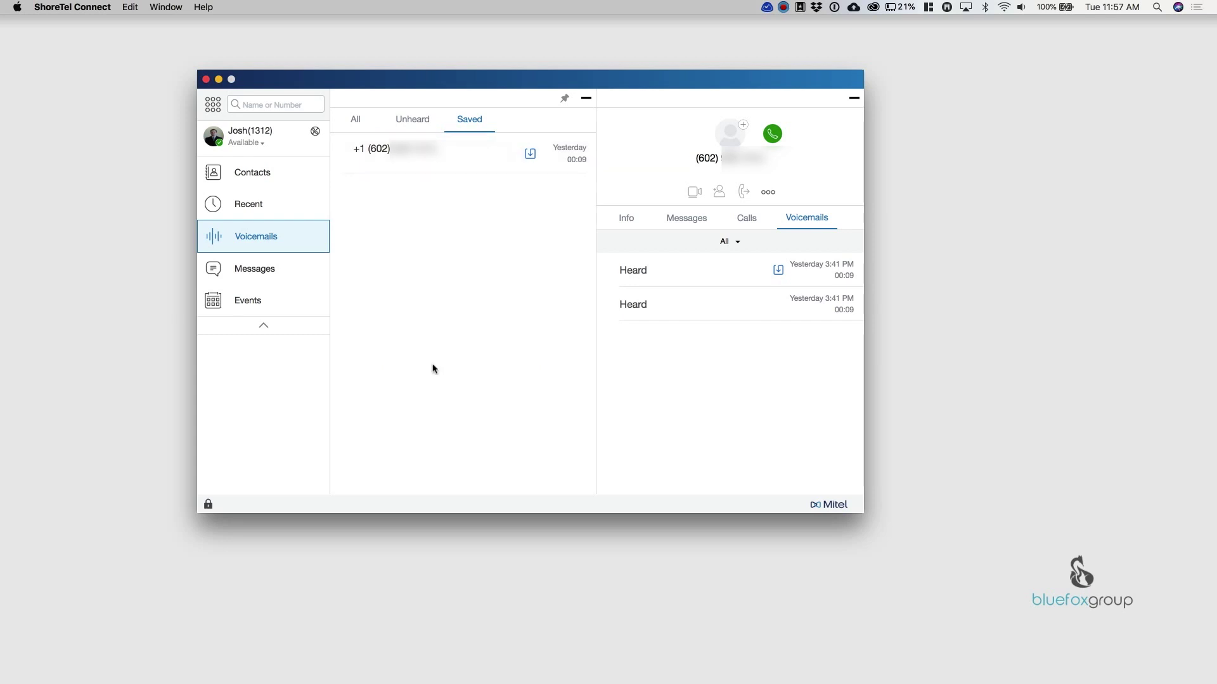
click(476, 120)
click(412, 120)
click(357, 120)
click(854, 98)
Collapse the voicemail list and open Preferences, moving the window into view
click(586, 100)
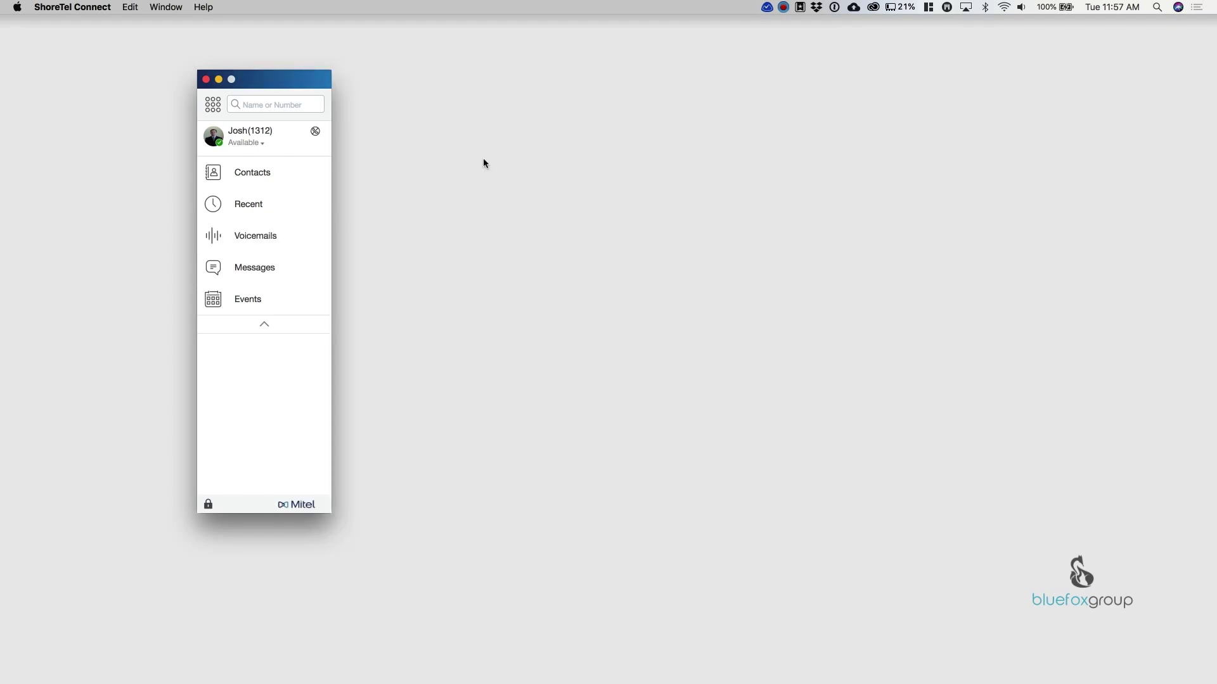
click(80, 7)
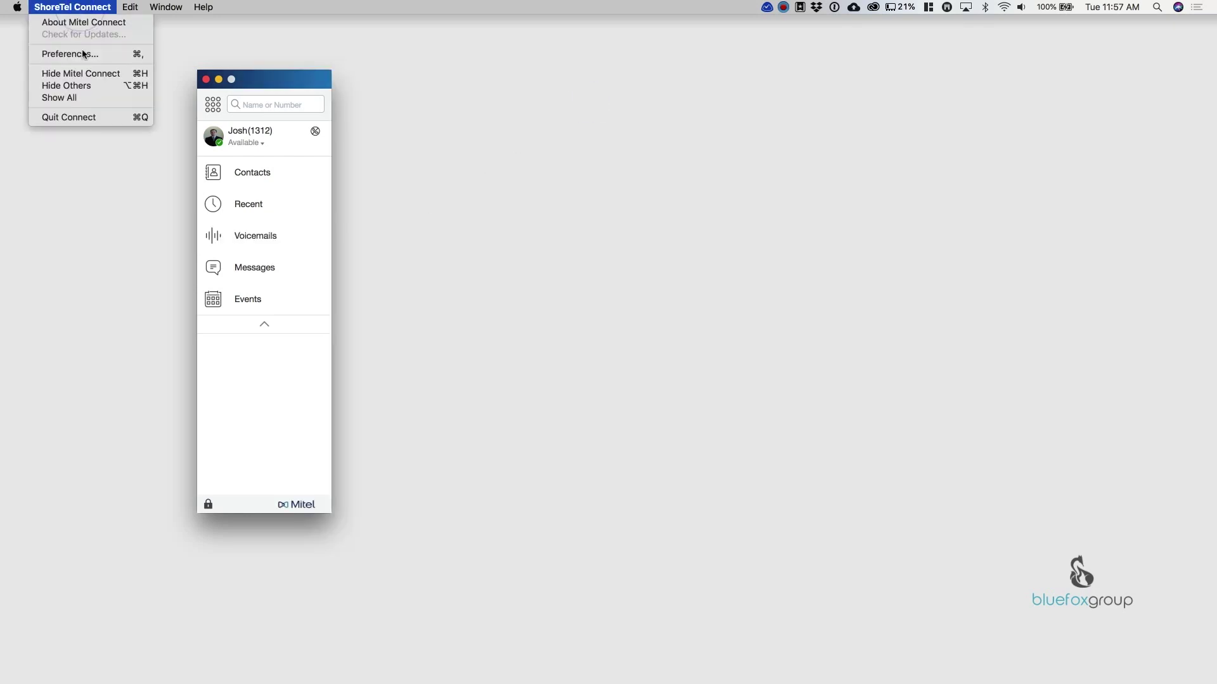
click(82, 54)
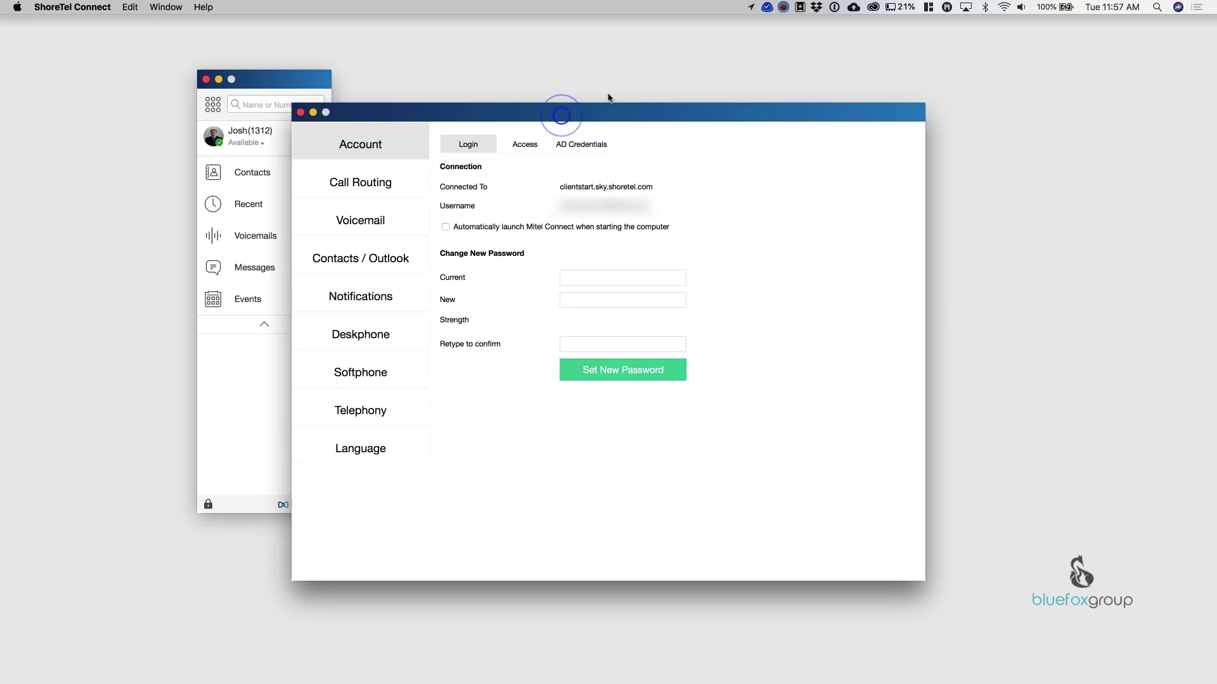
drag(563, 120, 612, 79)
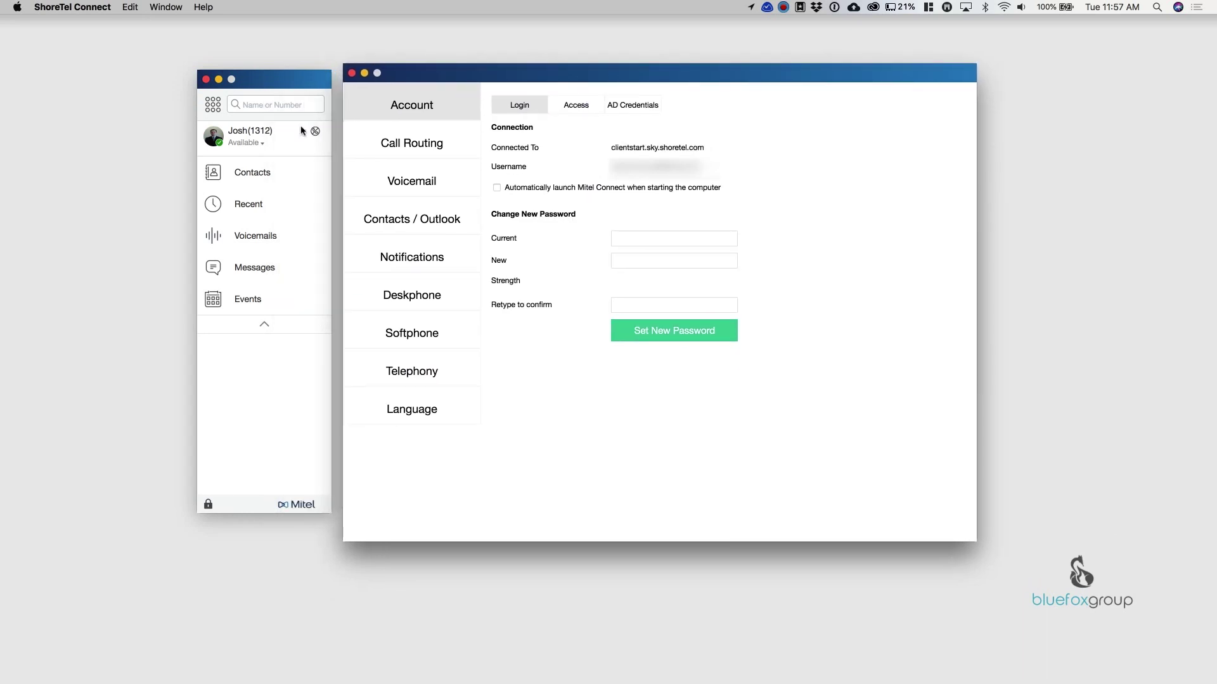
View the Account login settings, then open and close the user's profile panel
click(418, 122)
click(399, 86)
click(254, 132)
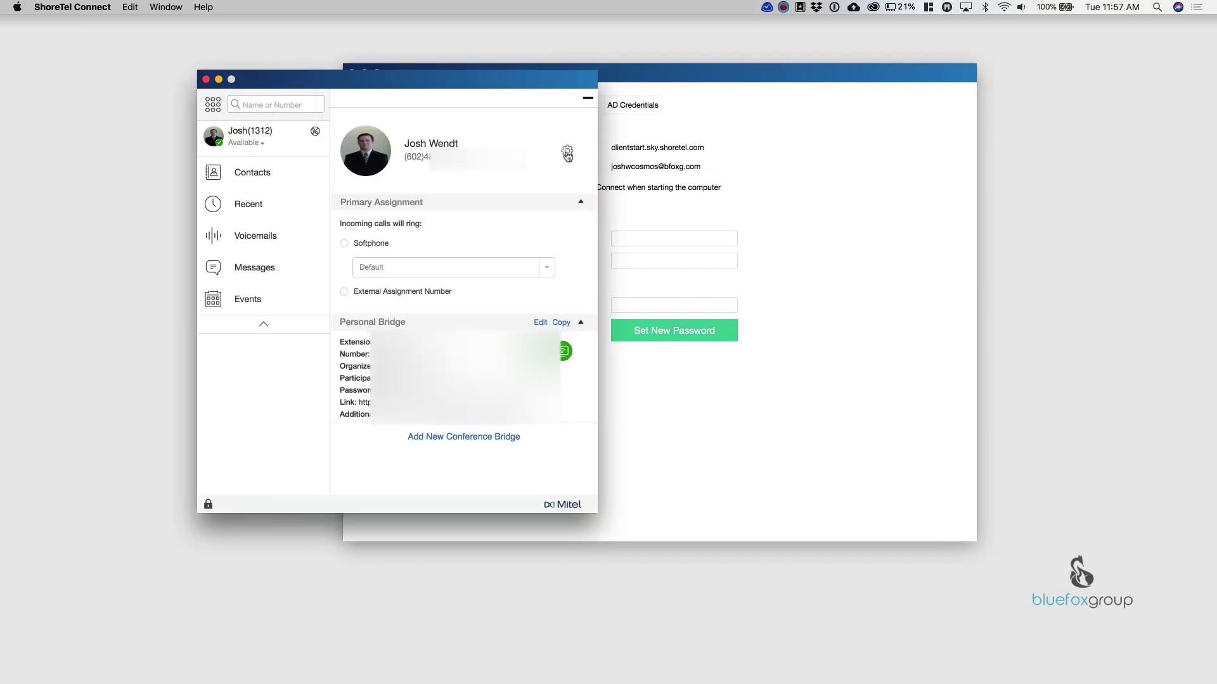
click(588, 97)
Bring Preferences to the front and open the Call Routing settings
click(629, 76)
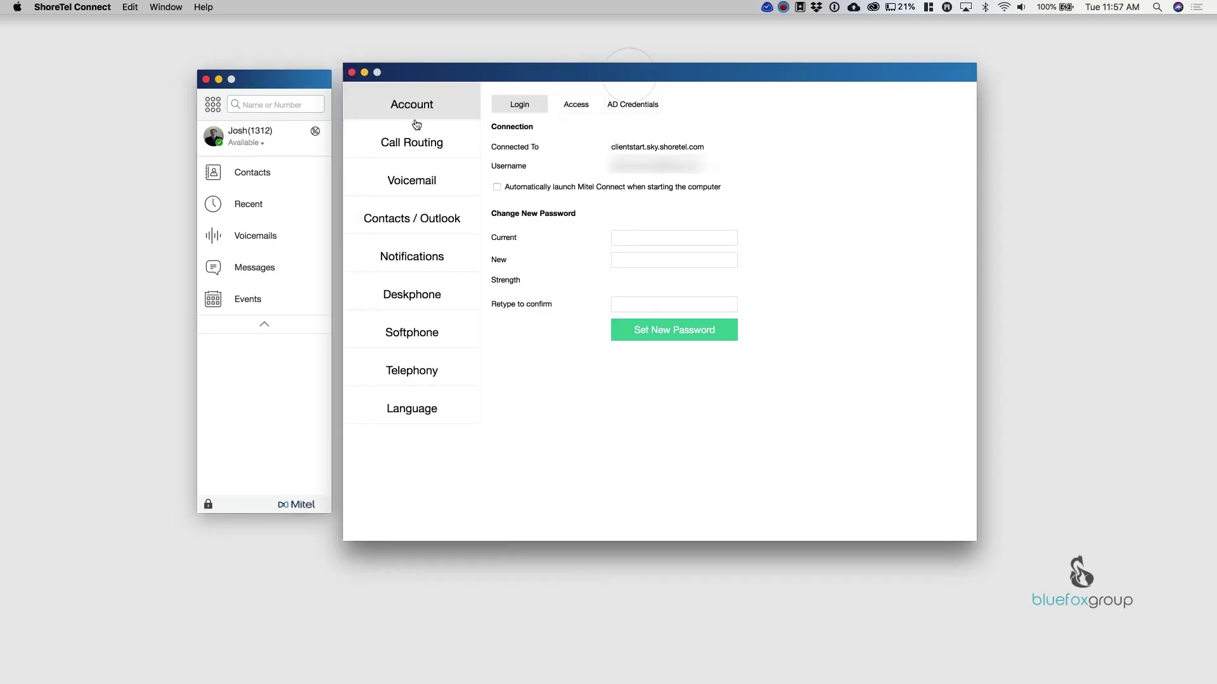
click(387, 153)
click(415, 164)
click(412, 146)
click(413, 145)
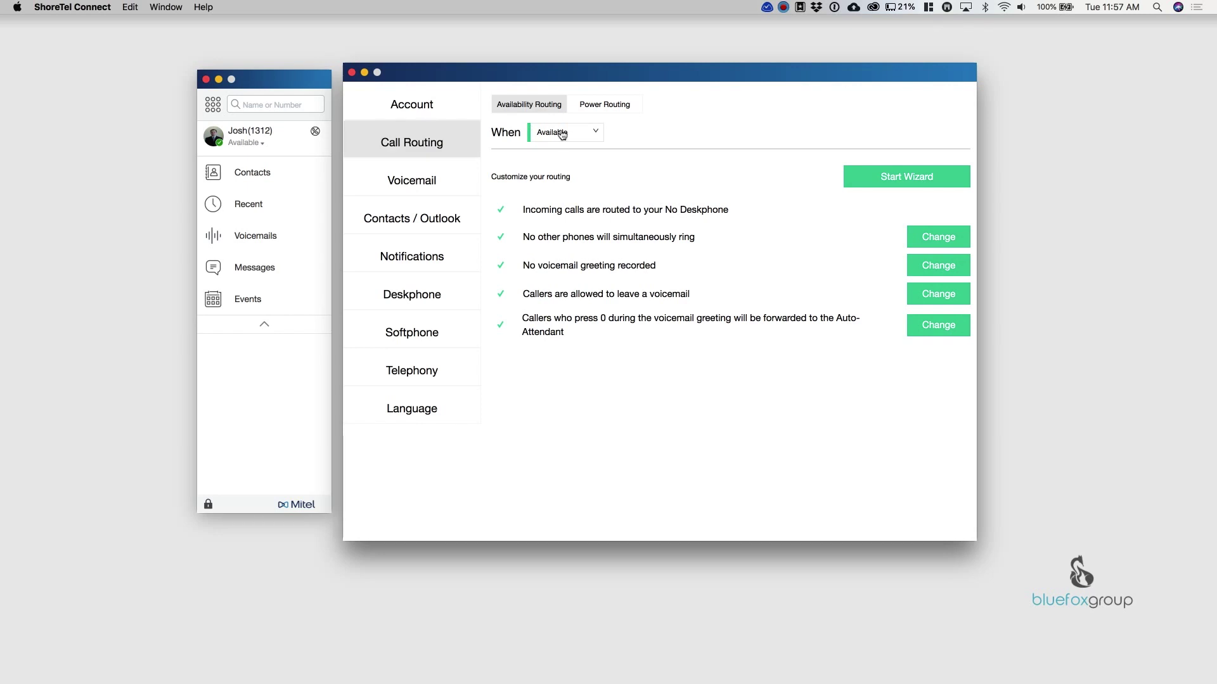
click(527, 265)
Open the Available-state greeting recorder with playback through the phone, then discard the change
click(944, 266)
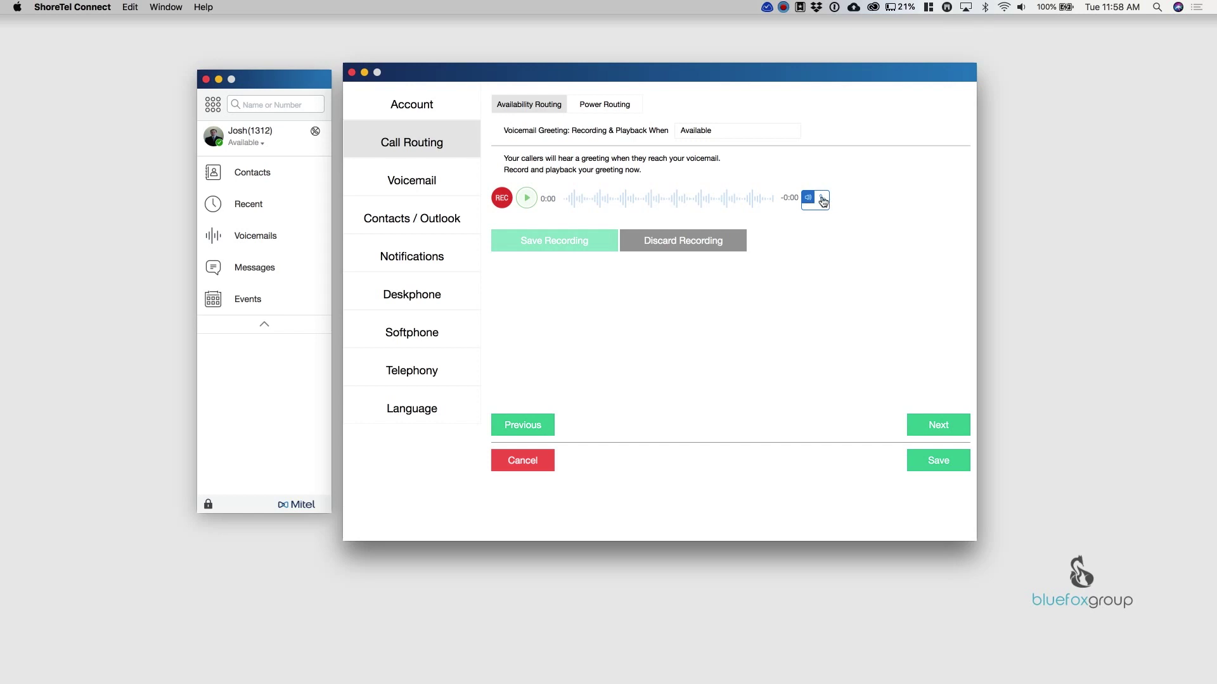
click(822, 201)
click(875, 279)
click(537, 469)
click(436, 179)
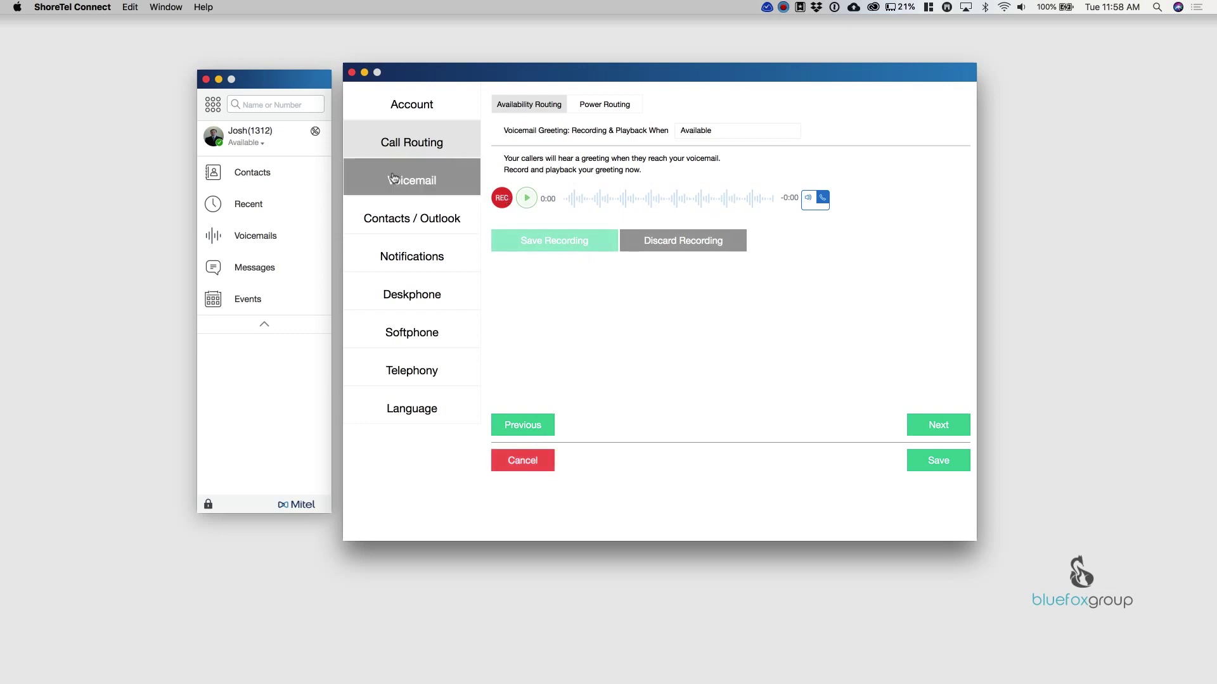
Open the Voicemail Setup tab and start entering the current voicemail password
click(413, 180)
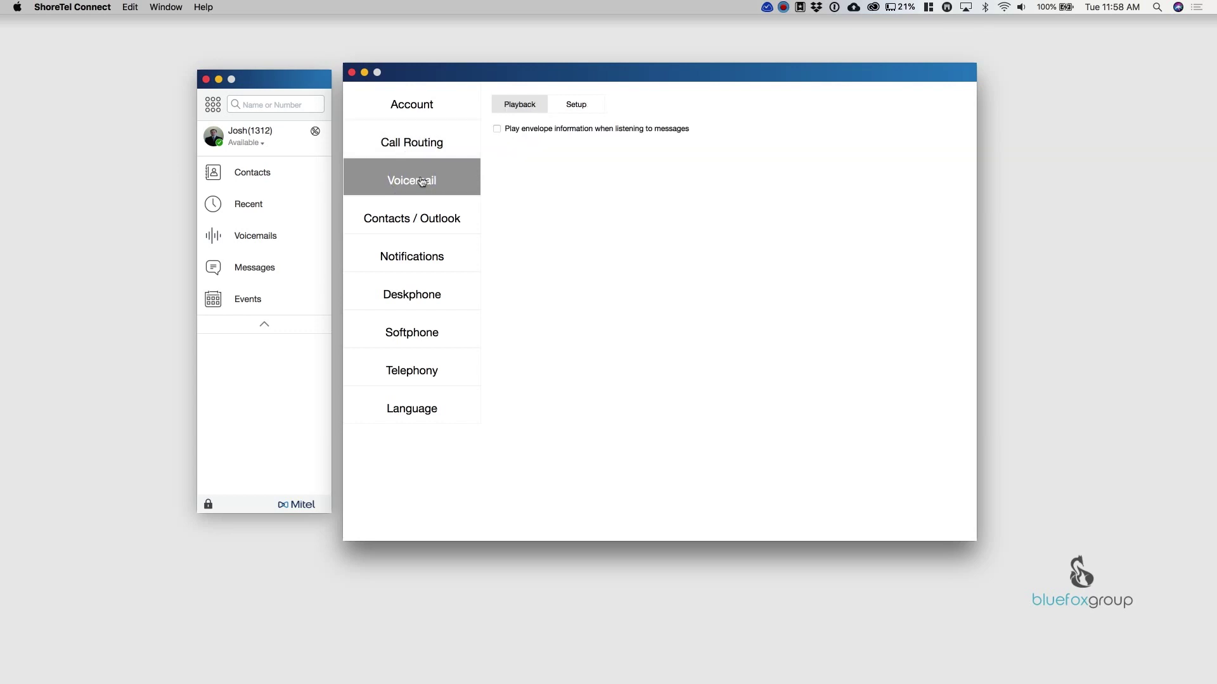
click(586, 106)
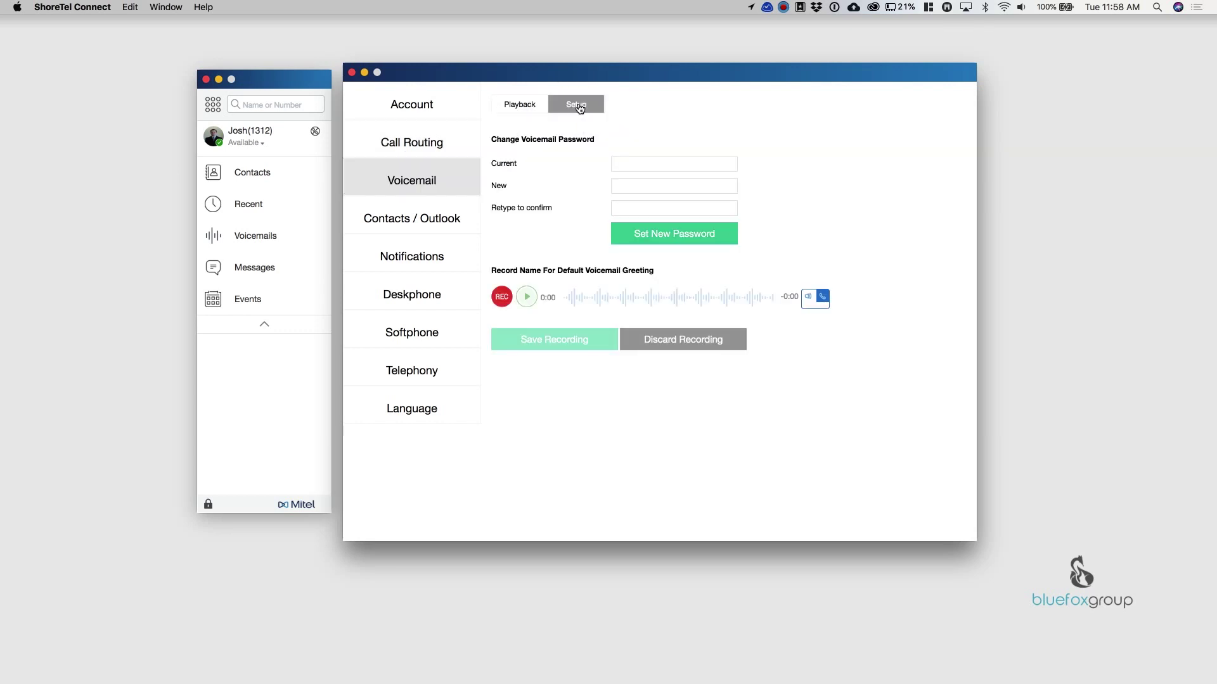
click(637, 167)
click(569, 192)
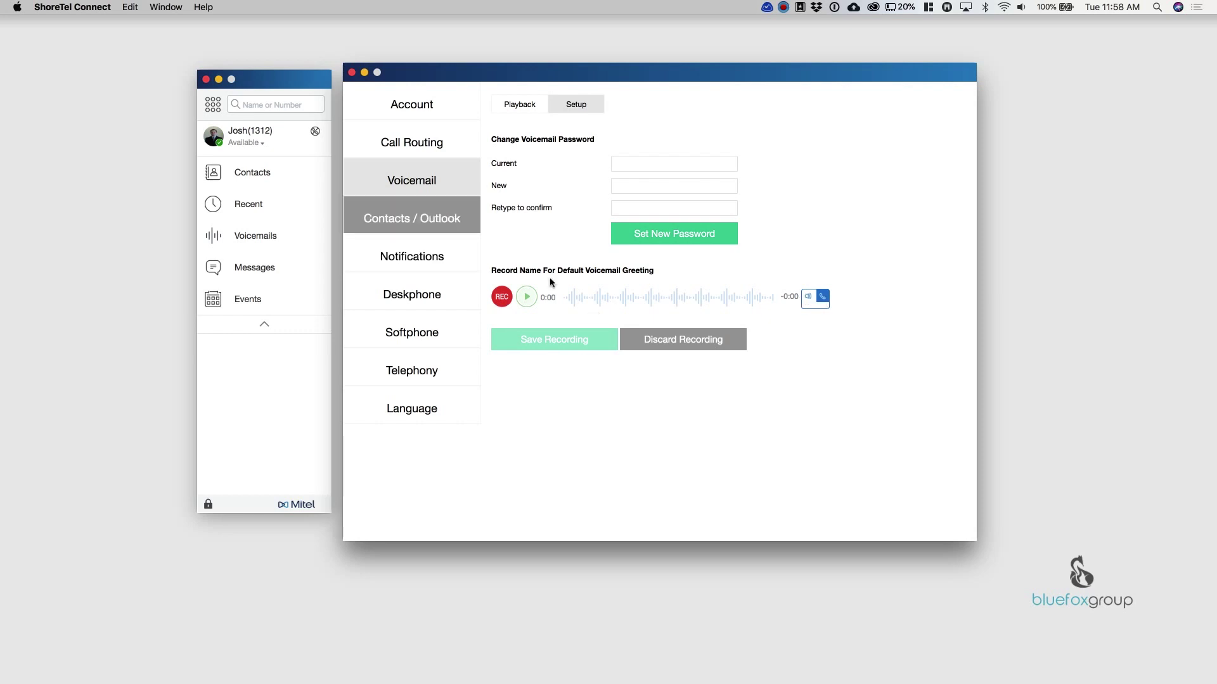
click(426, 231)
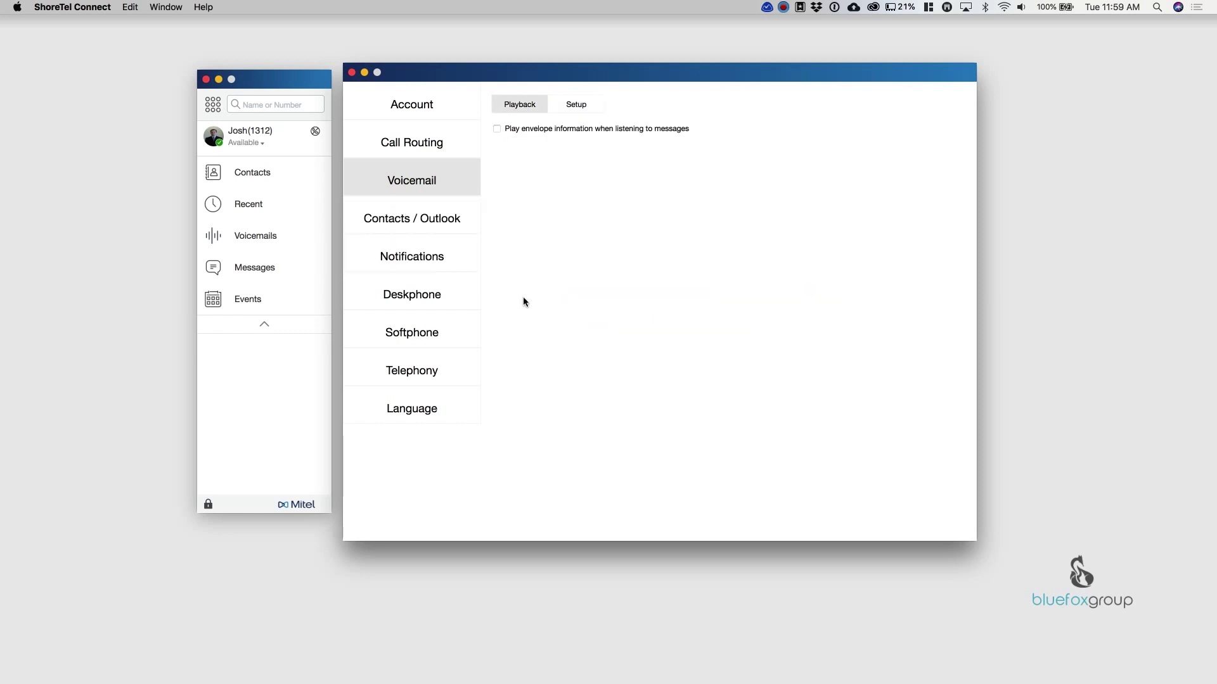
Under Notifications, enable voicemail e-mail notifications with the message attached as a wave file
click(434, 258)
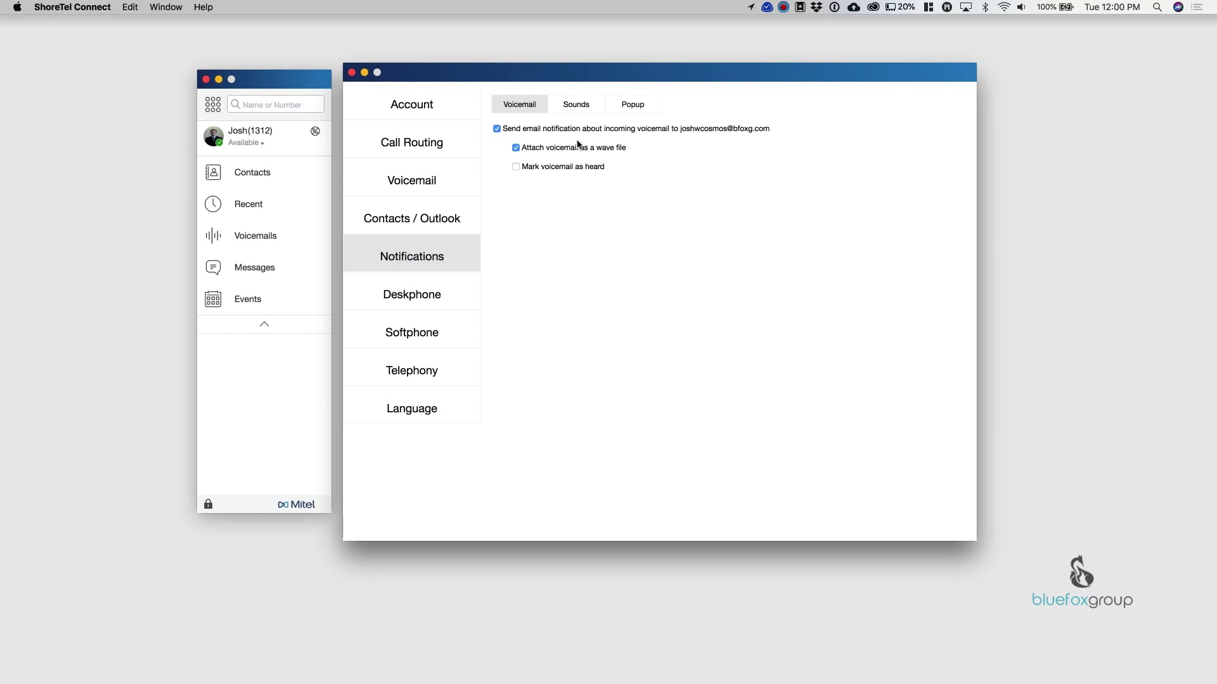
click(657, 245)
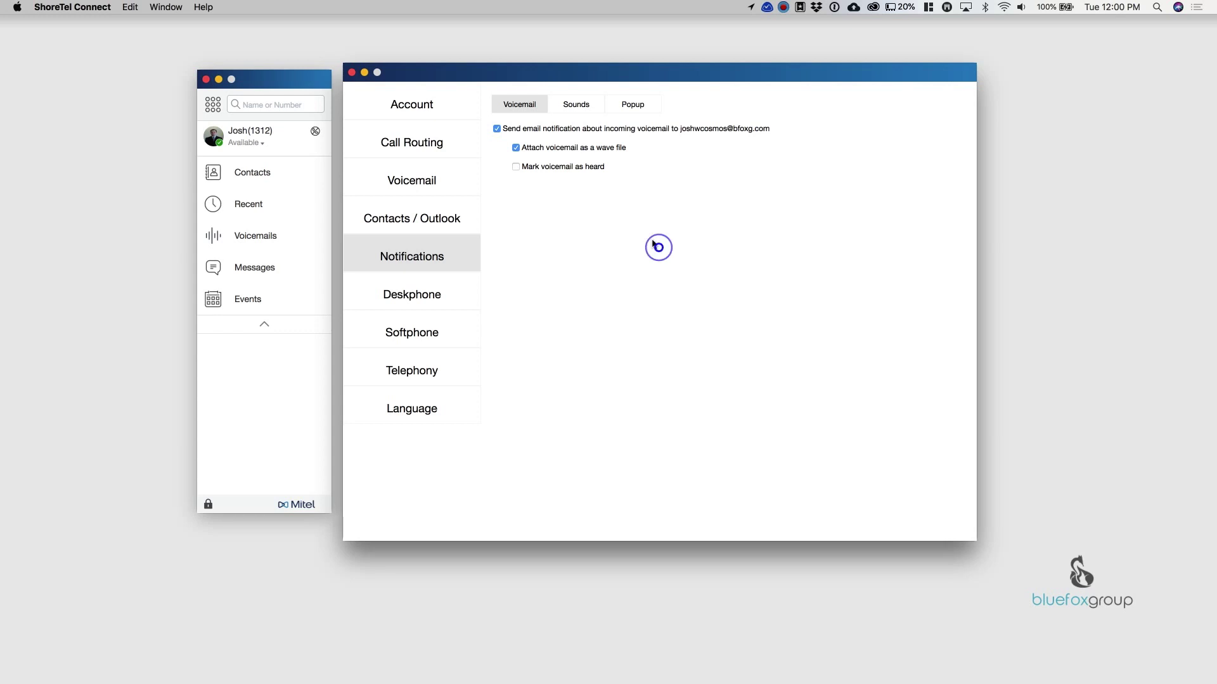
Close the Preferences window so only the compact main menu with Contacts, Voicemails and Events remains
click(353, 73)
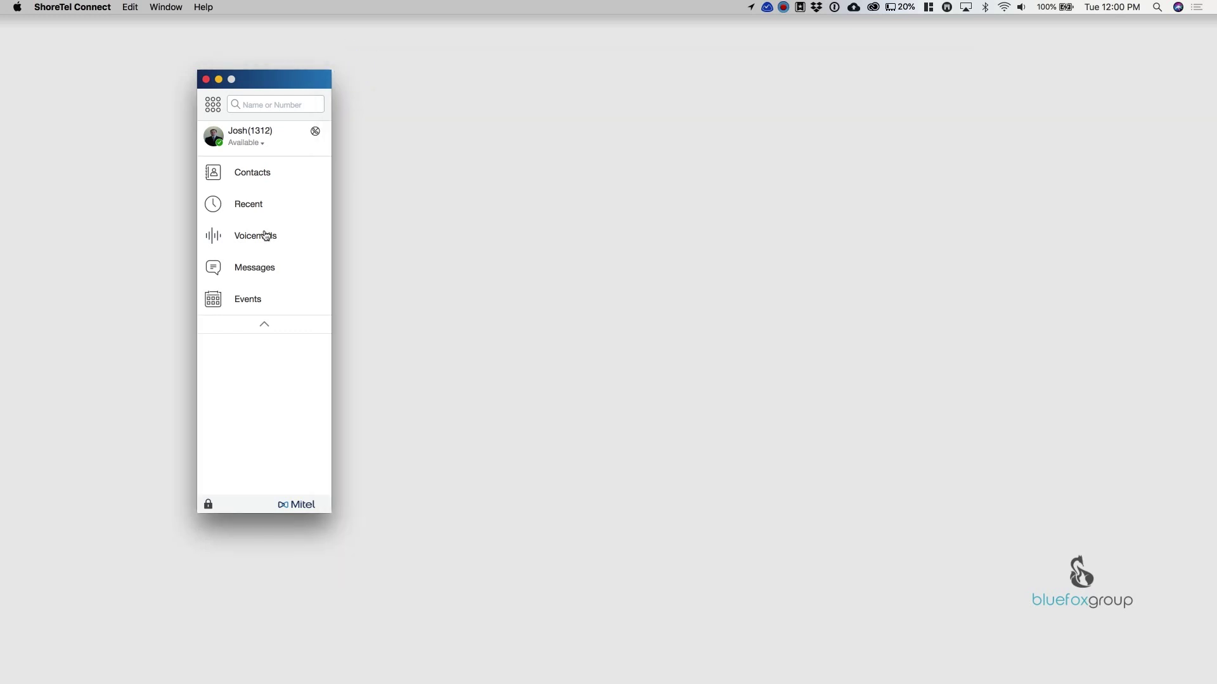